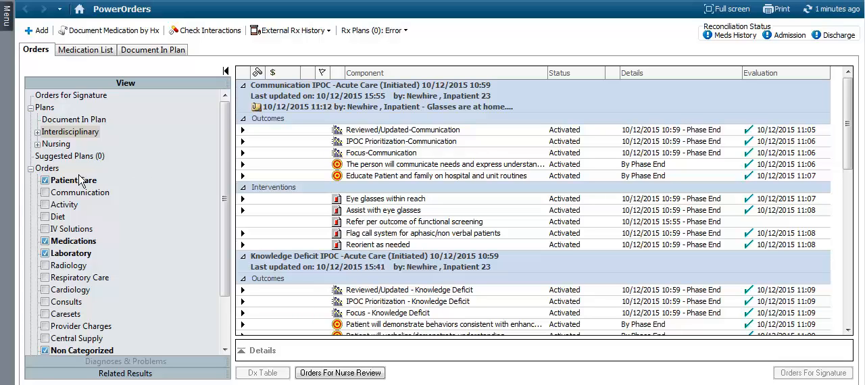
- List the patient's Interdisciplinary plans and browse the Acute Care Plans of Care available to order, without adding any
left_click(39, 133)
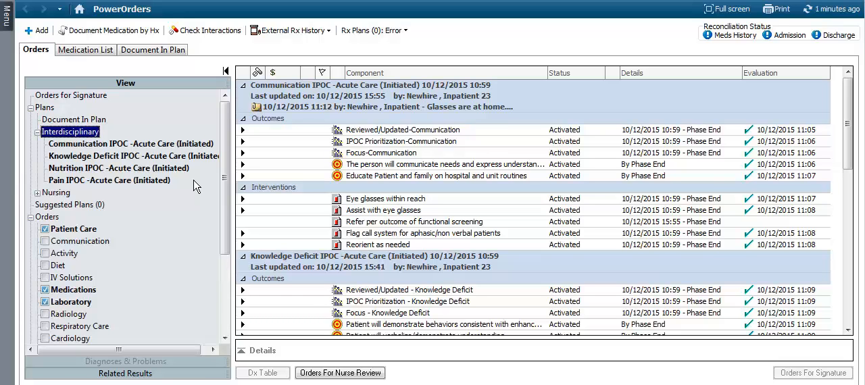
left_click(43, 32)
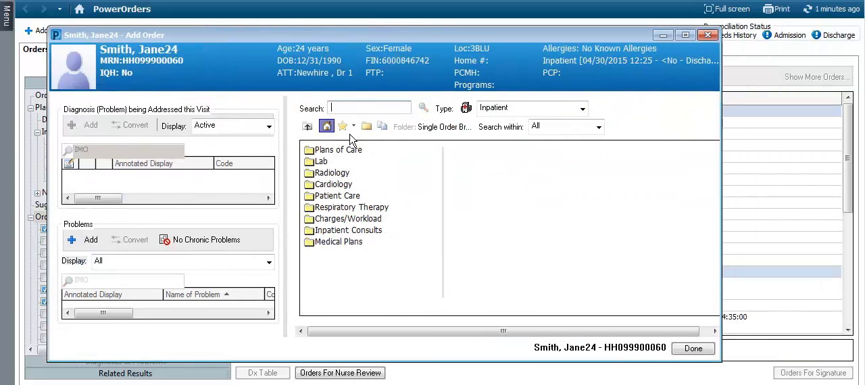
left_click(344, 155)
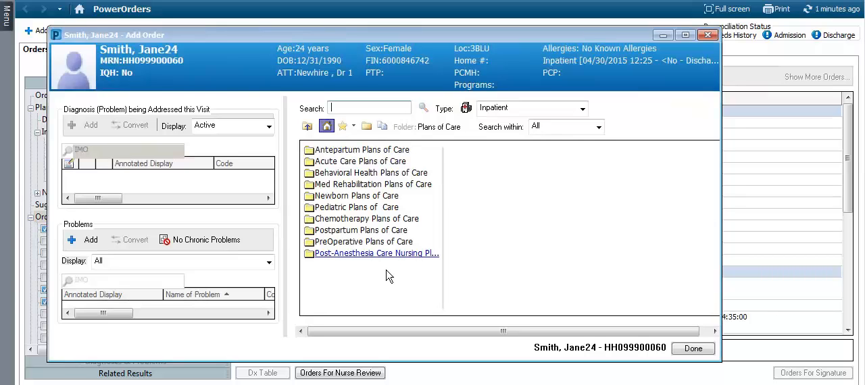
left_click(350, 163)
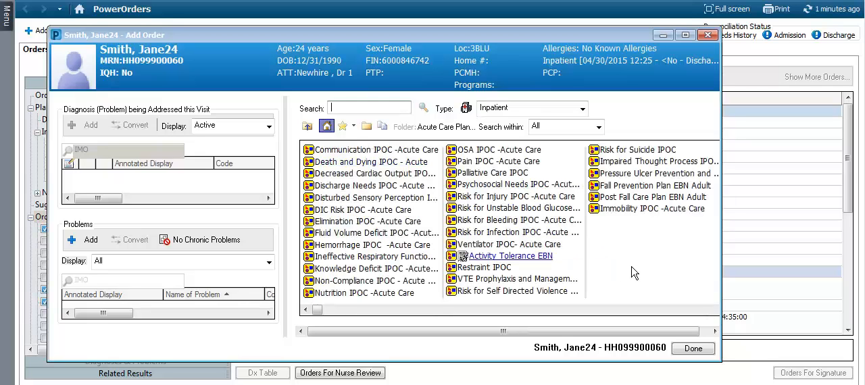
left_click(694, 350)
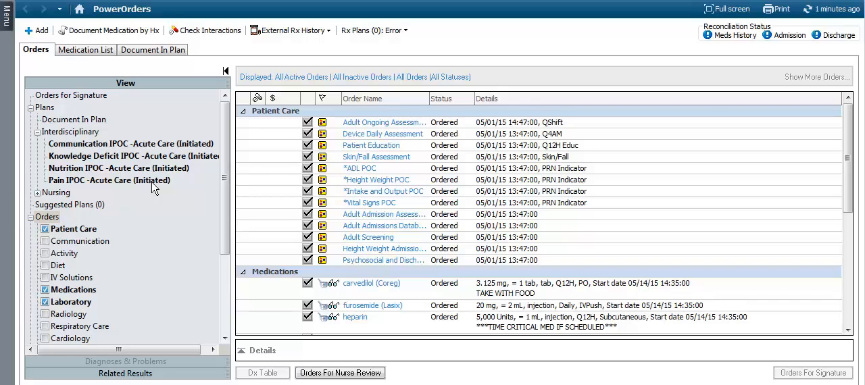
- Start discontinuing the Pain IPOC -Acute Care plan with the reason Patient Condition Changed, and cancel the request
right_click(118, 188)
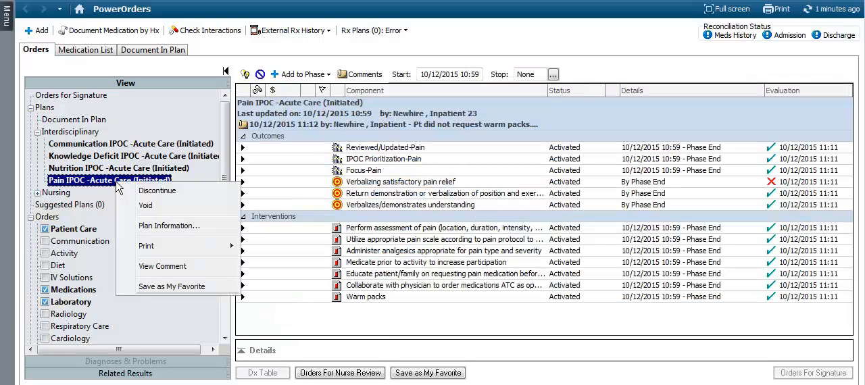
left_click(160, 191)
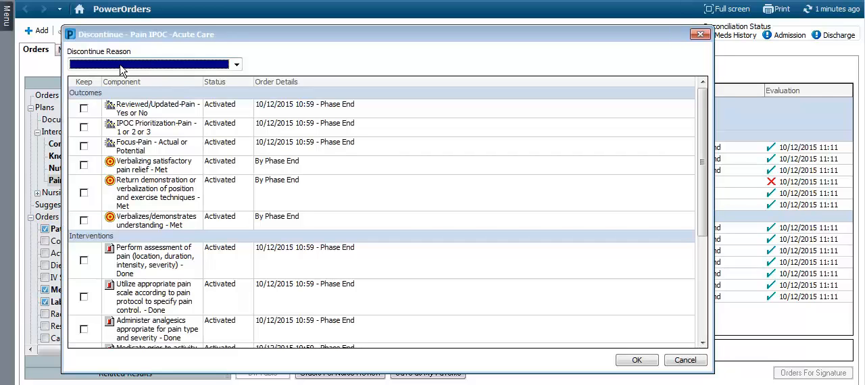
left_click(237, 66)
key("p")
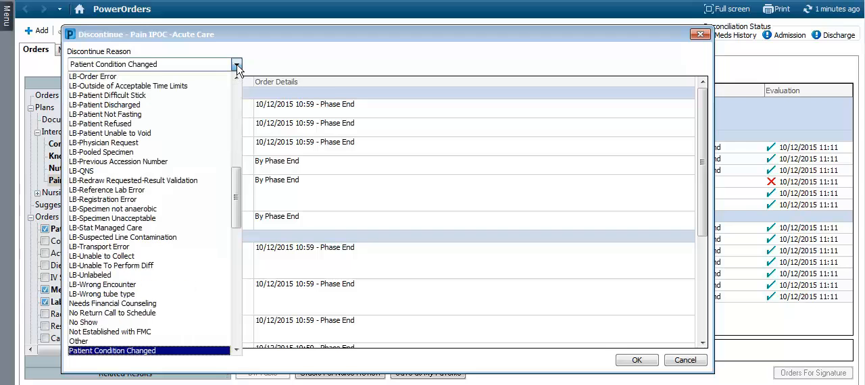
left_click(160, 352)
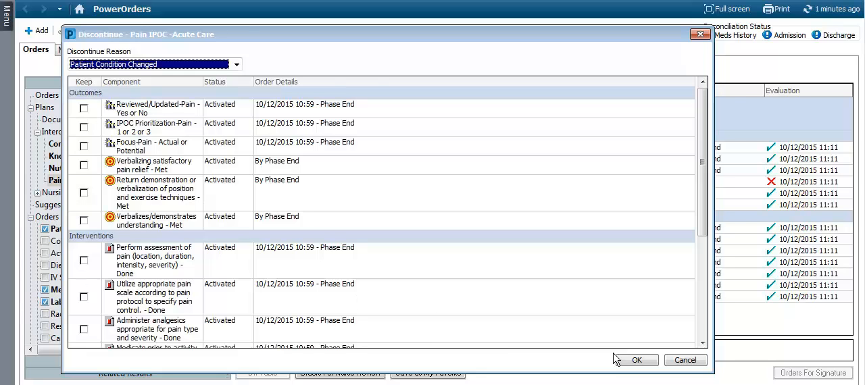
left_click(681, 361)
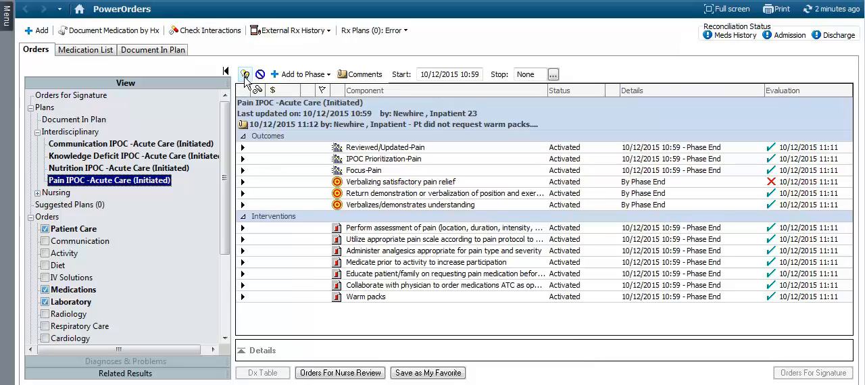
- View the Communication IPOC -Acute Care plan's excluded components and the search window for adding an outcome or intervention to it
left_click(137, 144)
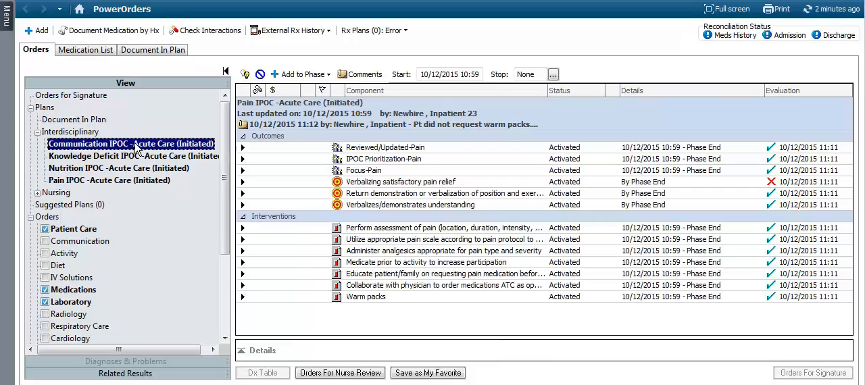
left_click(245, 74)
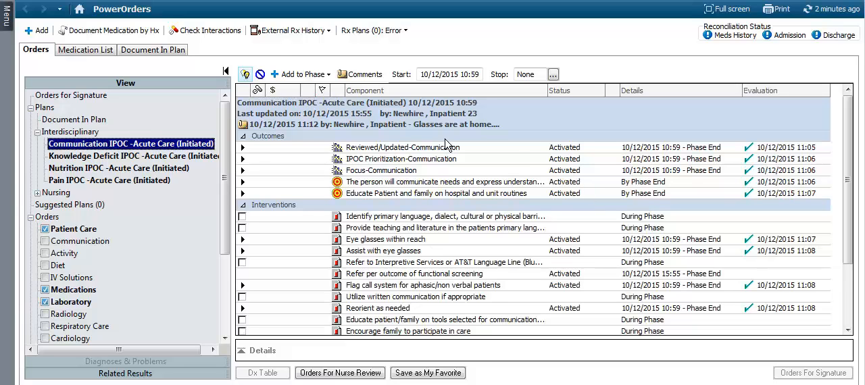
left_click(245, 75)
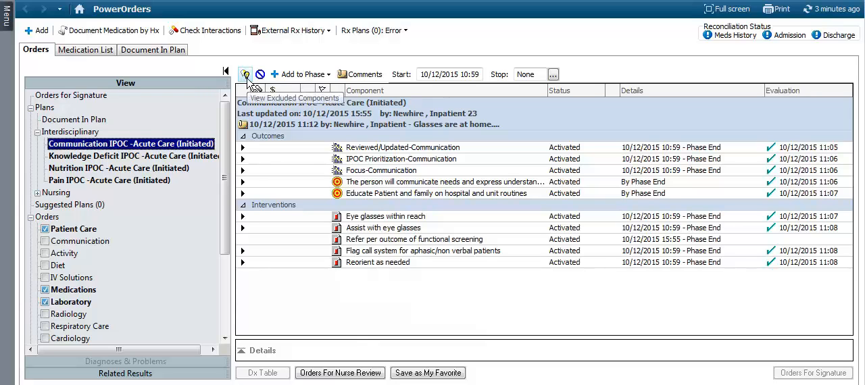
left_click(305, 80)
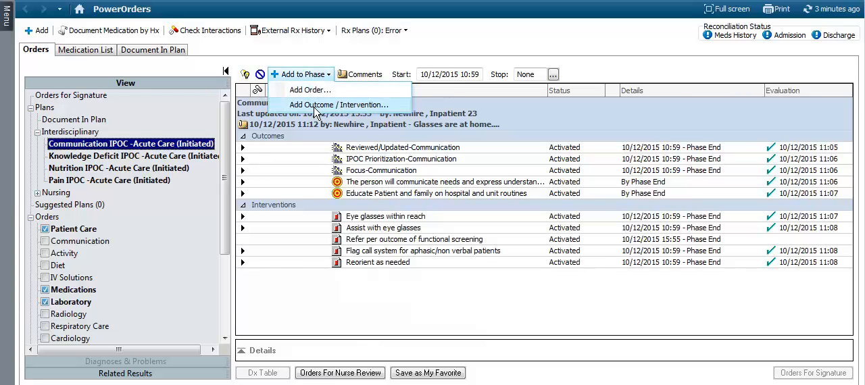
left_click(314, 107)
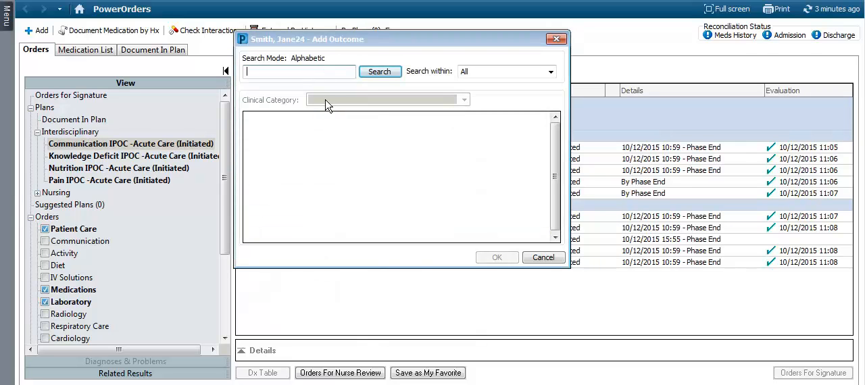
left_click(540, 258)
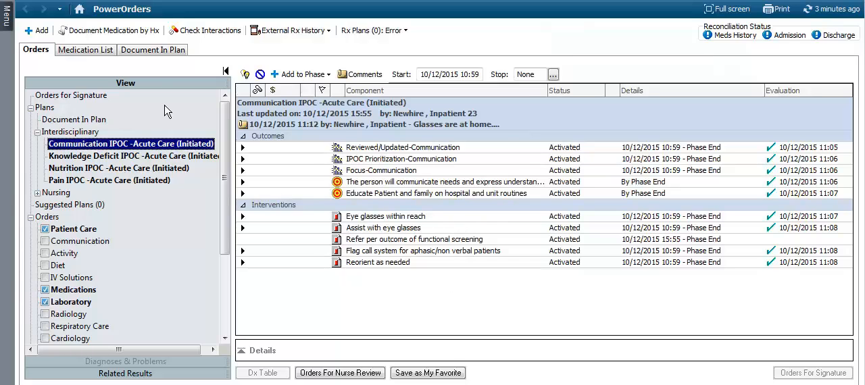
- In Document In Plan, chart Reviewed/Updated-Communication as Yes and IPOC Prioritization-Communication as 3
left_click(166, 54)
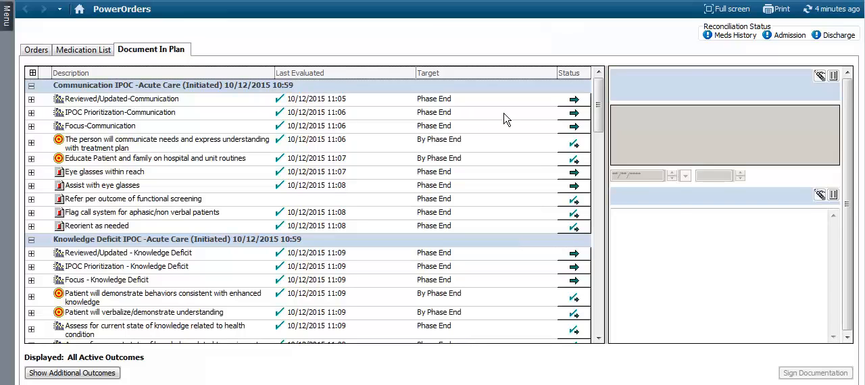
left_click(568, 104)
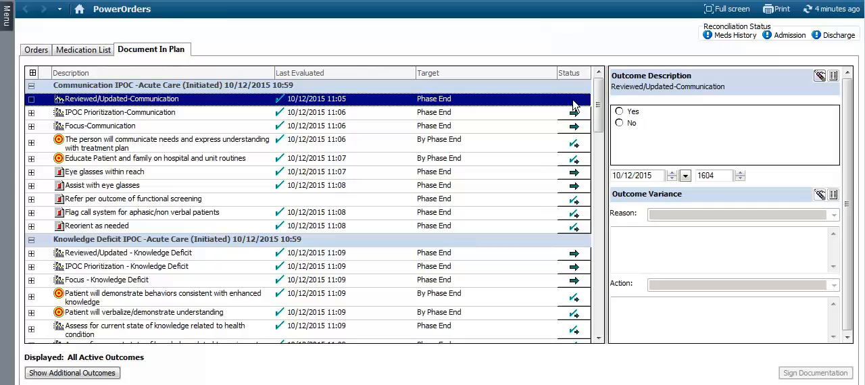
left_click(632, 115)
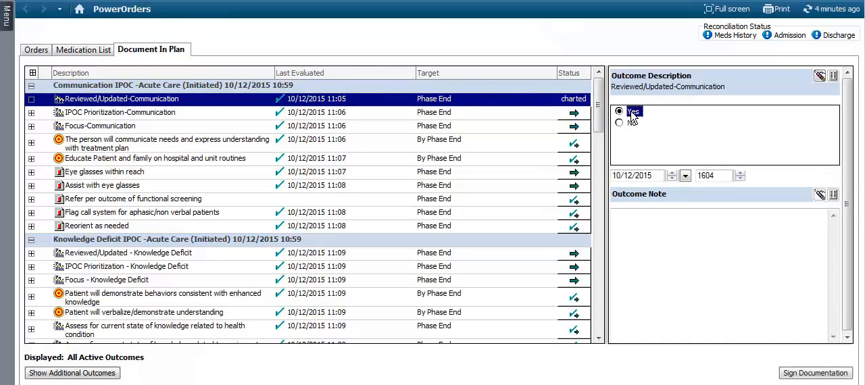
left_click(572, 116)
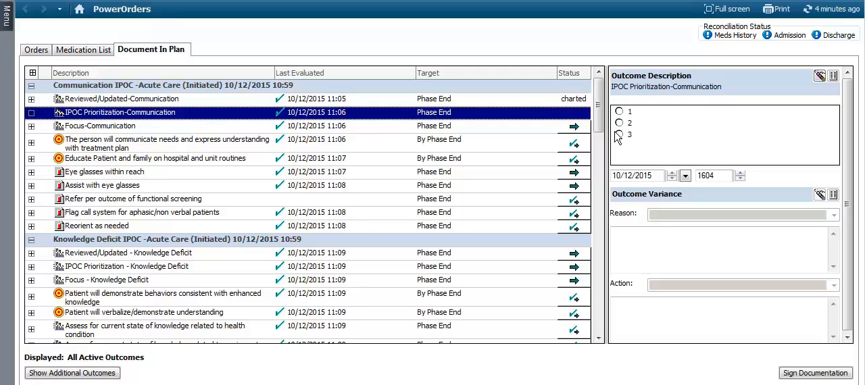
left_click(619, 135)
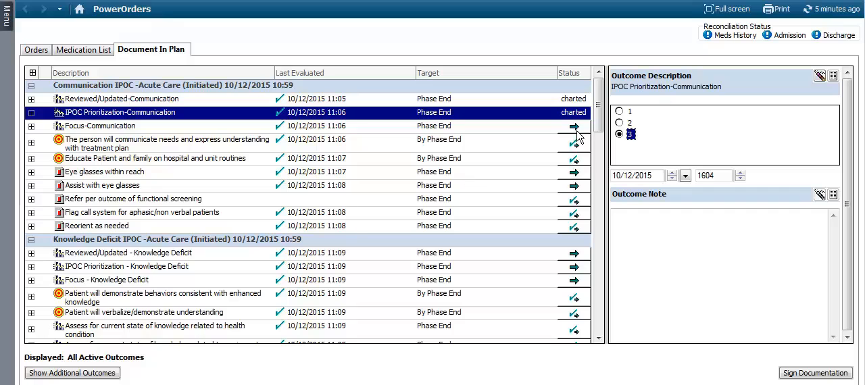
- Chart Reviewed/Updated - Knowledge Deficit as Yes and open IPOC Prioritization - Knowledge Deficit for charting
left_click_drag(601, 118, 601, 152)
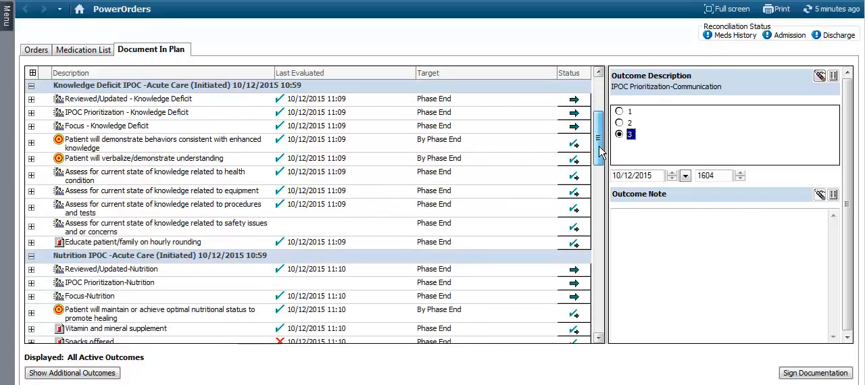
left_click(575, 100)
left_click(634, 111)
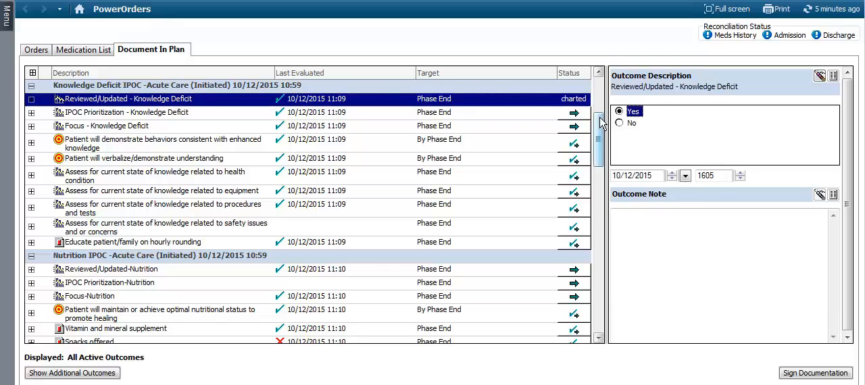
left_click(575, 113)
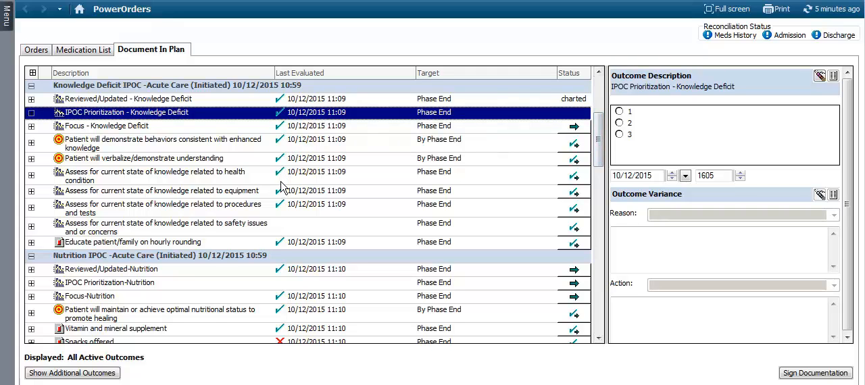
- Chart Reviewed/Updated-Nutrition and set IPOC Prioritization-Nutrition to 2
left_click_drag(601, 139, 594, 172)
left_click(568, 115)
left_click(576, 128)
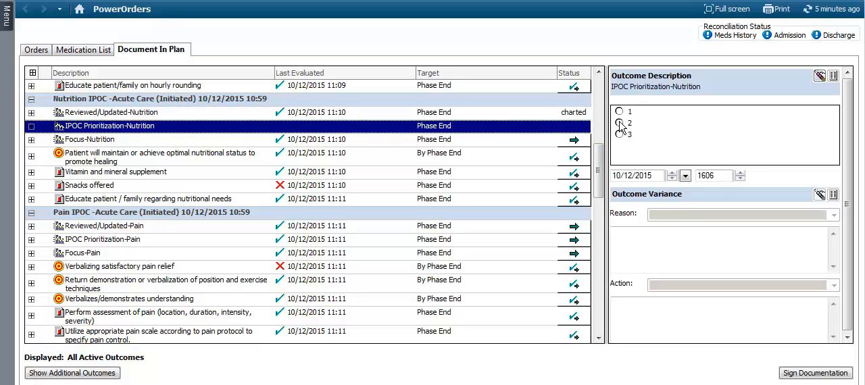
left_click(619, 124)
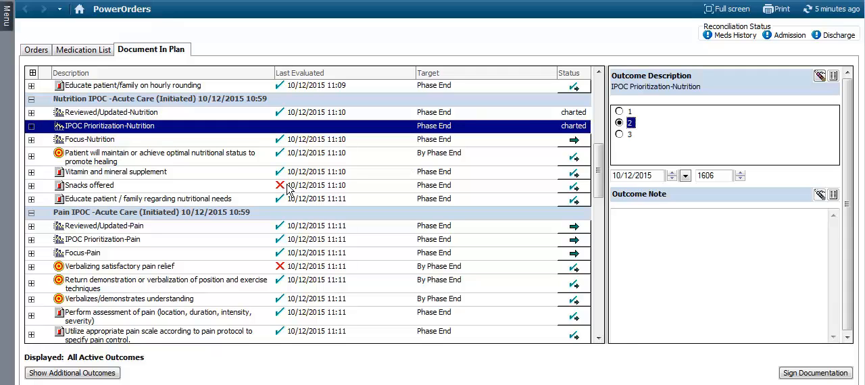
- Review the earlier Not done entry of the Snacks offered intervention in the Nutrition plan and chart the intervention as Done
left_click(32, 191)
key("ctrl")
key("ctrl")
key("ctrl")
key("ctrl")
left_click(32, 187)
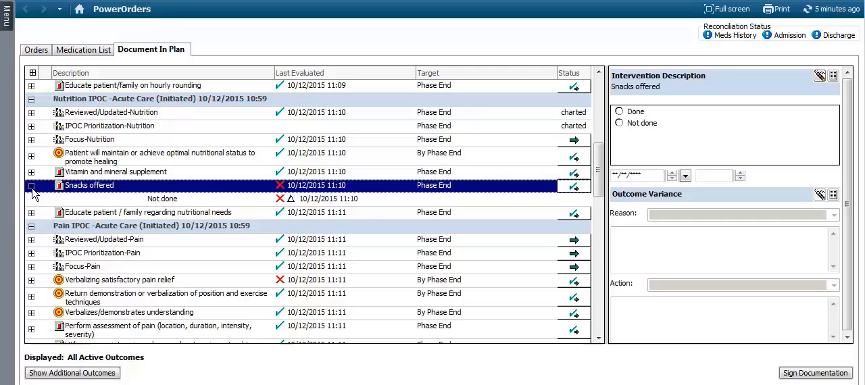
left_click(192, 203)
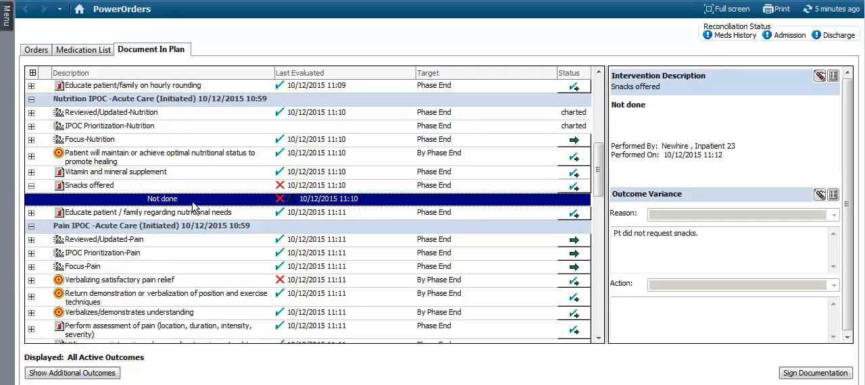
key("ctrl")
key("ctrl")
key("ctrl")
key("ctrl")
left_click(582, 190)
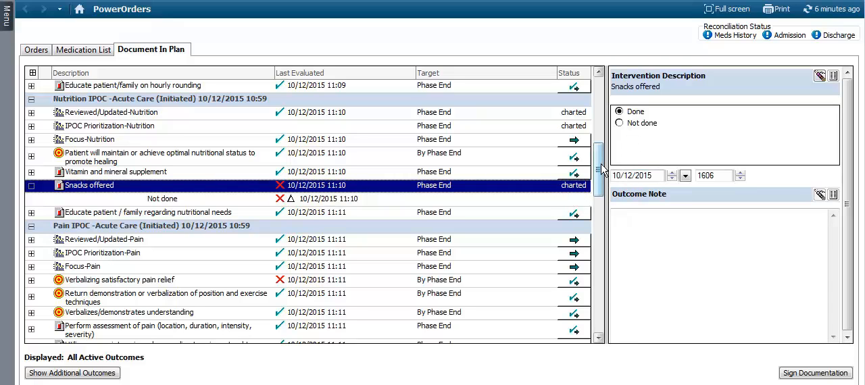
- In the Pain plan, chart Reviewed/Updated-Pain as Yes and IPOC Prioritization-Pain as 1
scroll(601, 171, "down", 3)
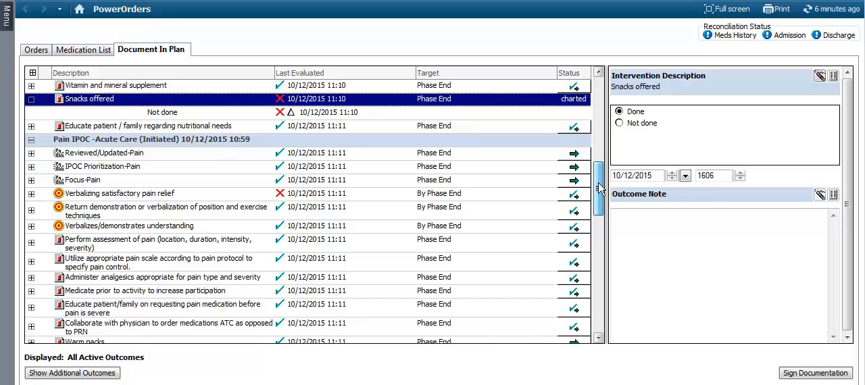
left_click(571, 154)
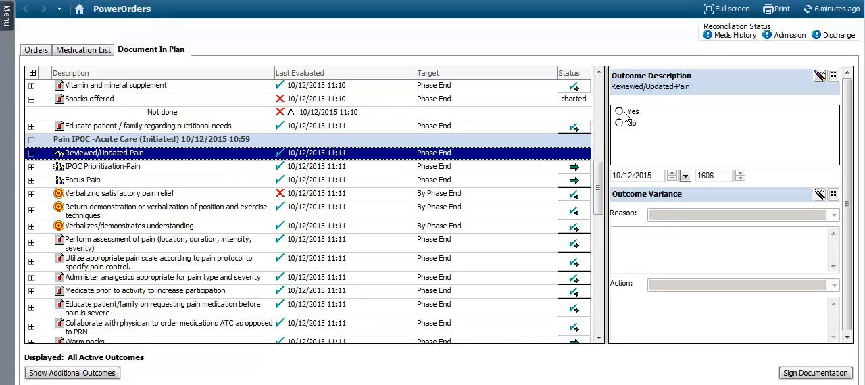
left_click(621, 112)
left_click(578, 168)
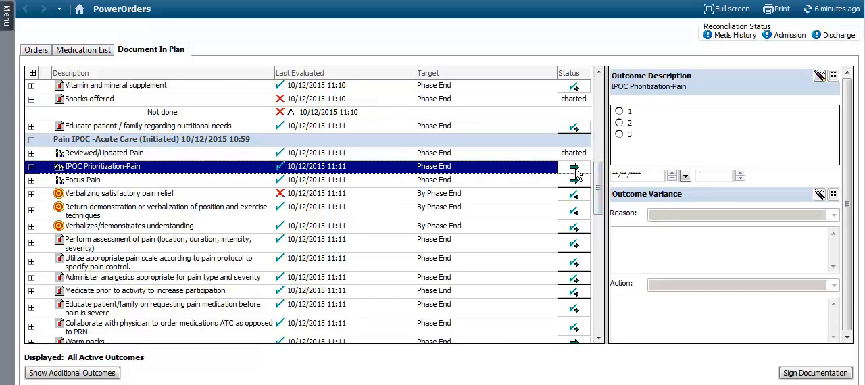
left_click(623, 113)
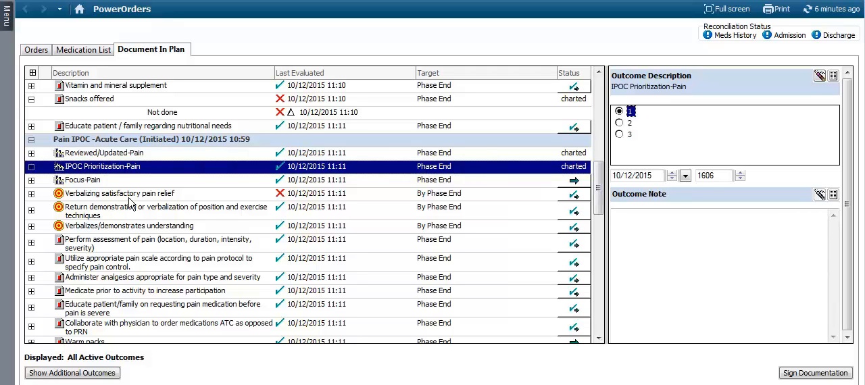
- Review the earlier Not met entry of the Verbalizing satisfactory pain relief outcome and chart the outcome as Met
left_click(32, 193)
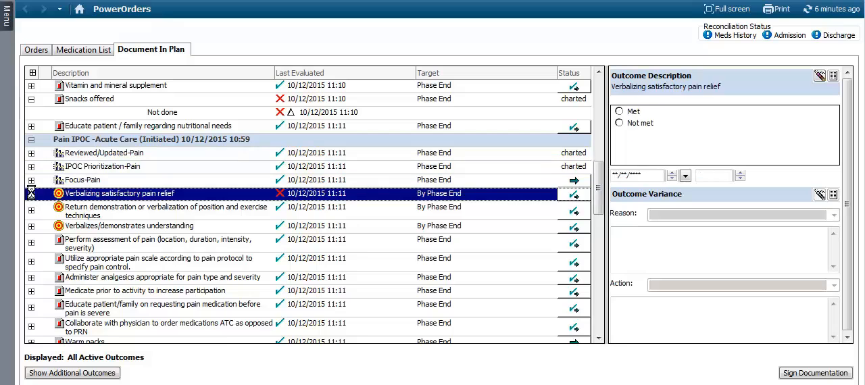
left_click(317, 209)
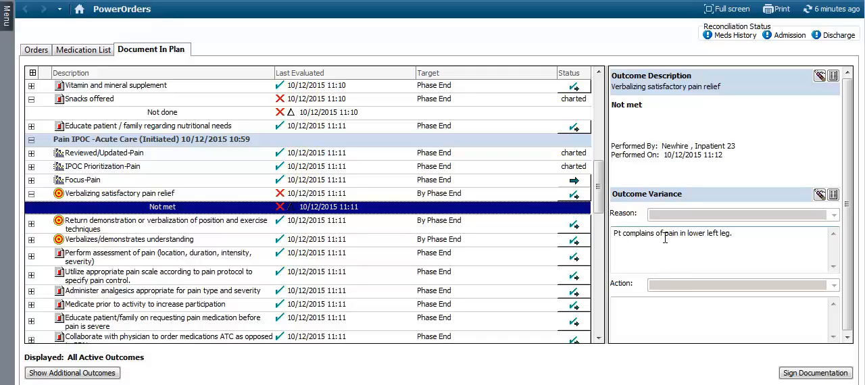
left_click(576, 196)
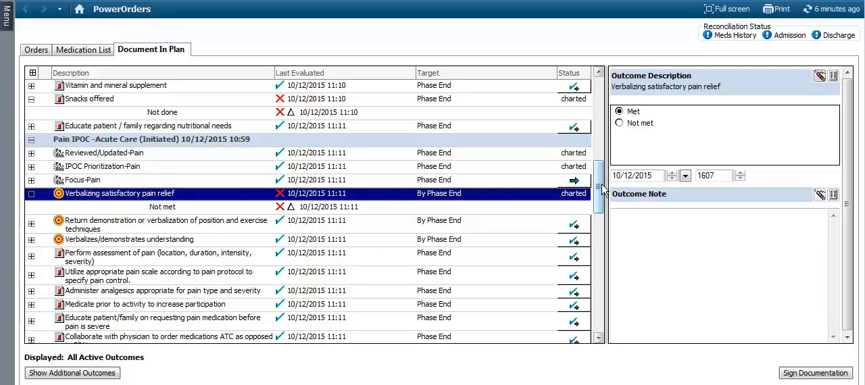
mouse_move(600, 192)
left_mouse_down()
mouse_move(600, 206)
mouse_move(603, 189)
left_mouse_up()
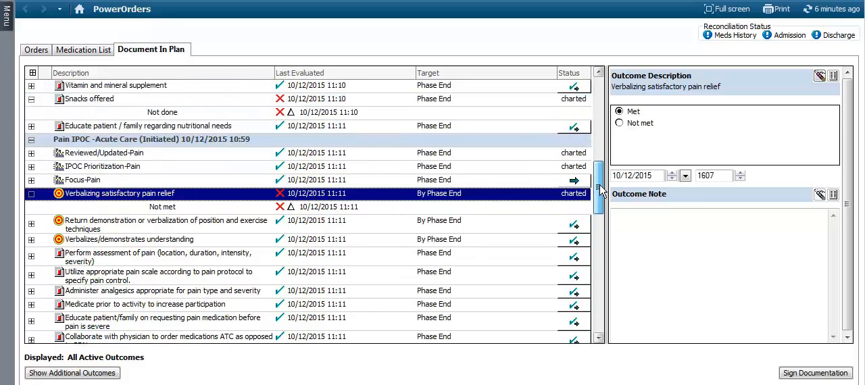